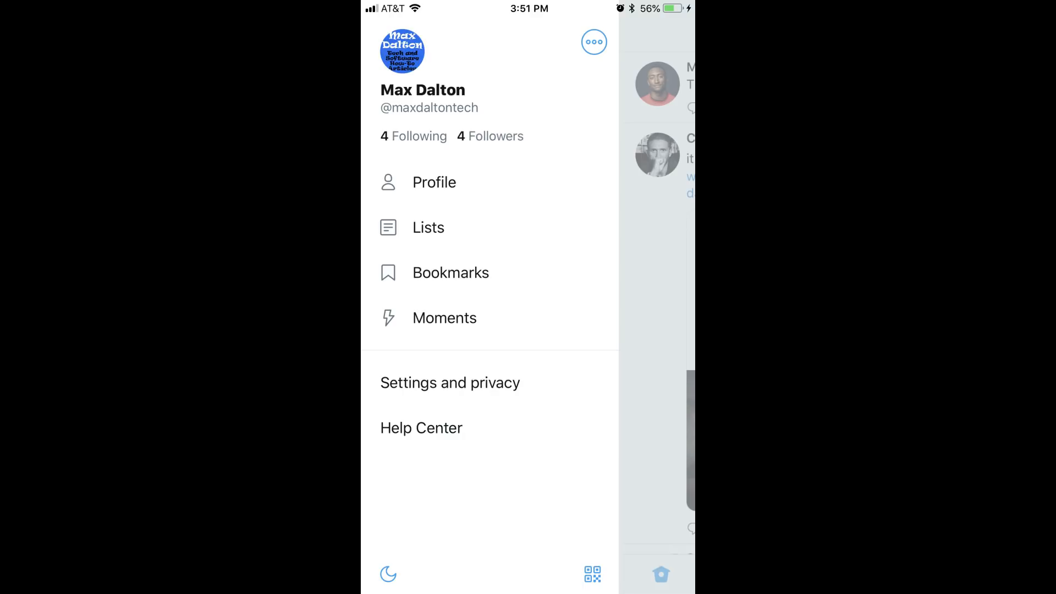
Reach the Settings and privacy options from the profile menu
click(450, 383)
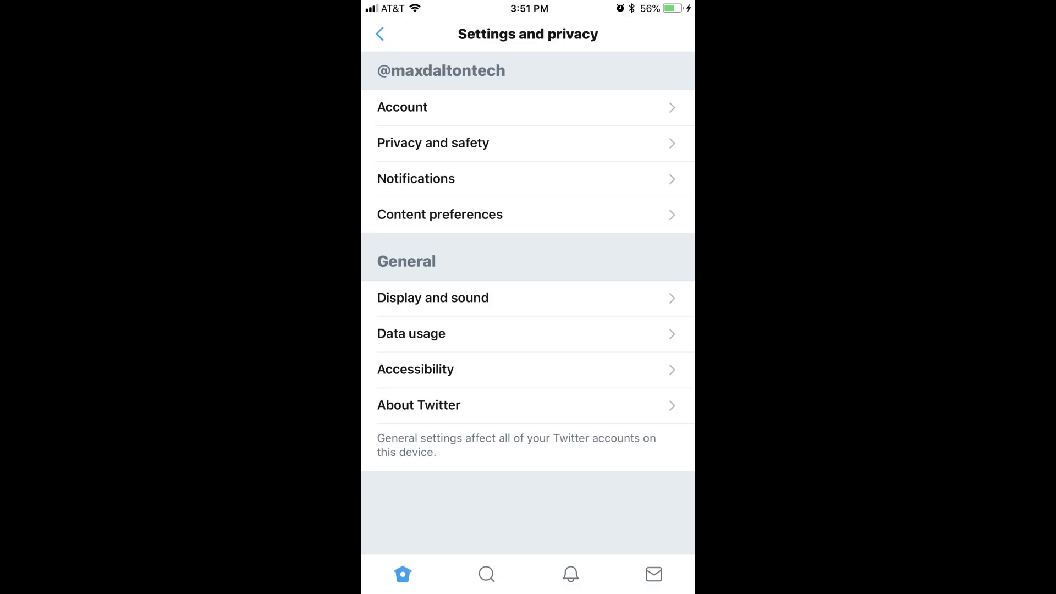
Enter Display and sound and switch Night mode on for a dark theme
click(433, 298)
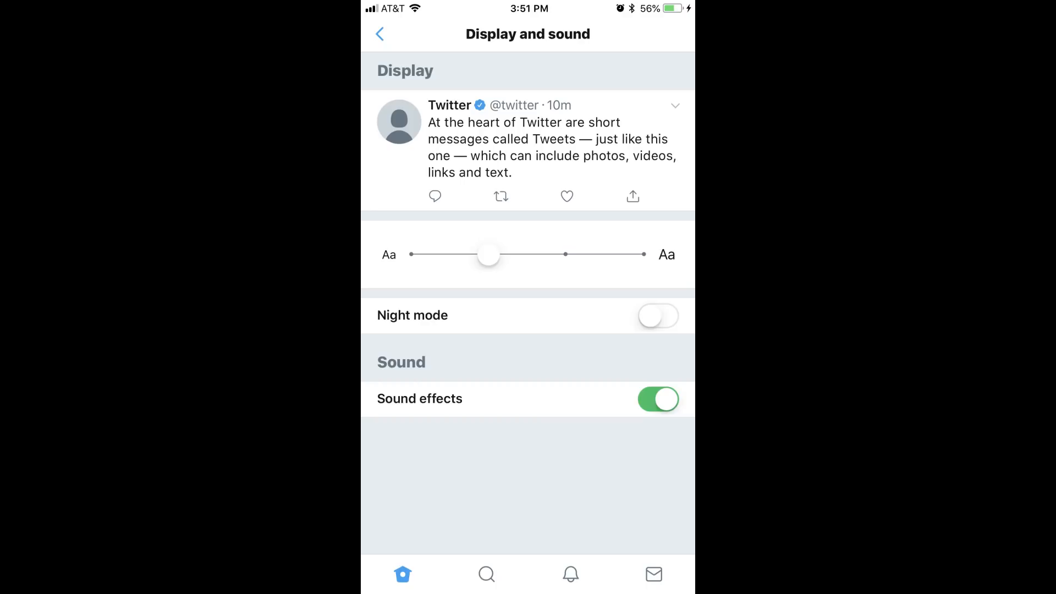
click(658, 316)
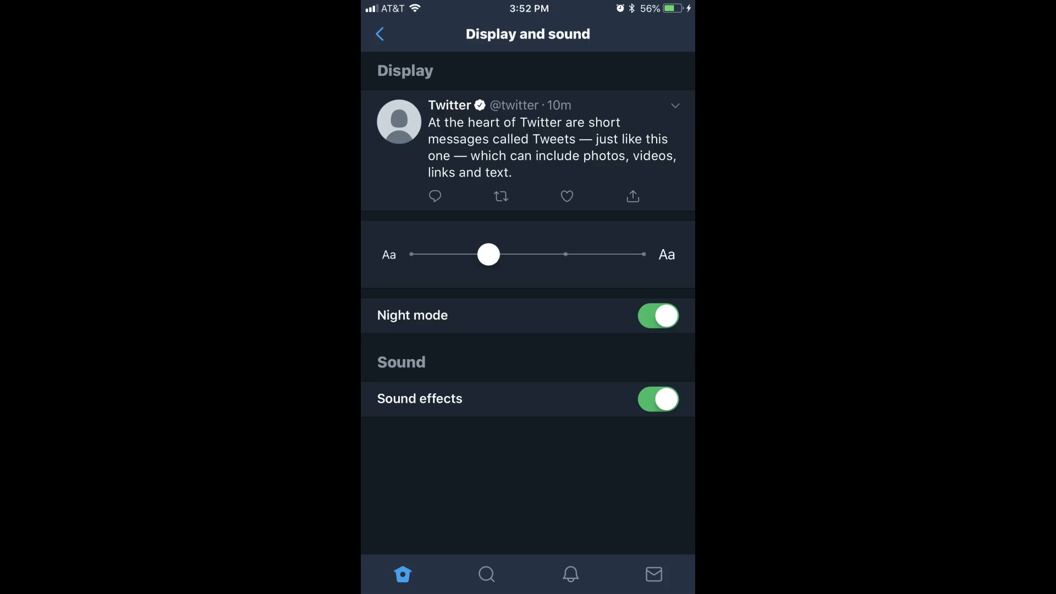